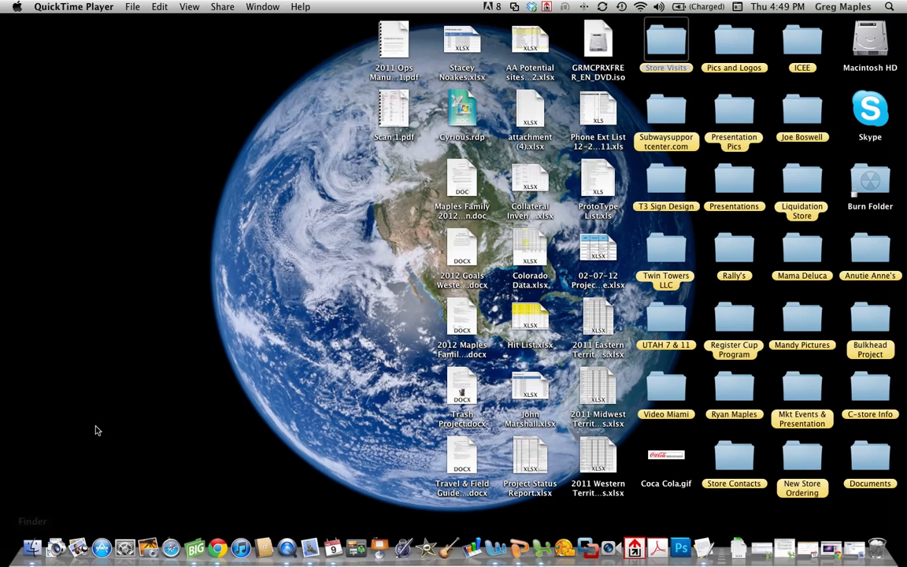
# - Open the Dropbox menu from the menu bar
pyautogui.click(532, 7)
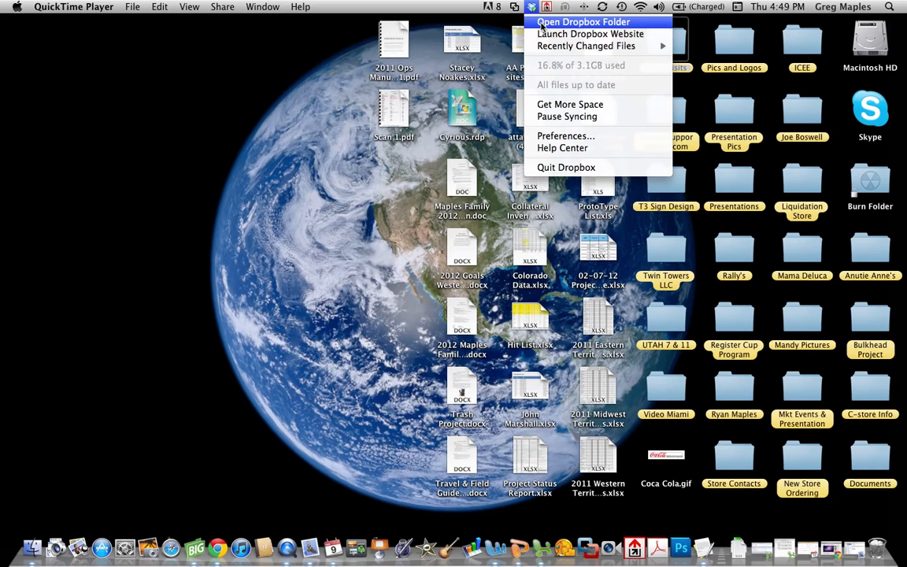
# - Open Qtr 1 New Opening.xlsx from Dropbox's personal New Opening Package folder
pyautogui.click(400, 151)
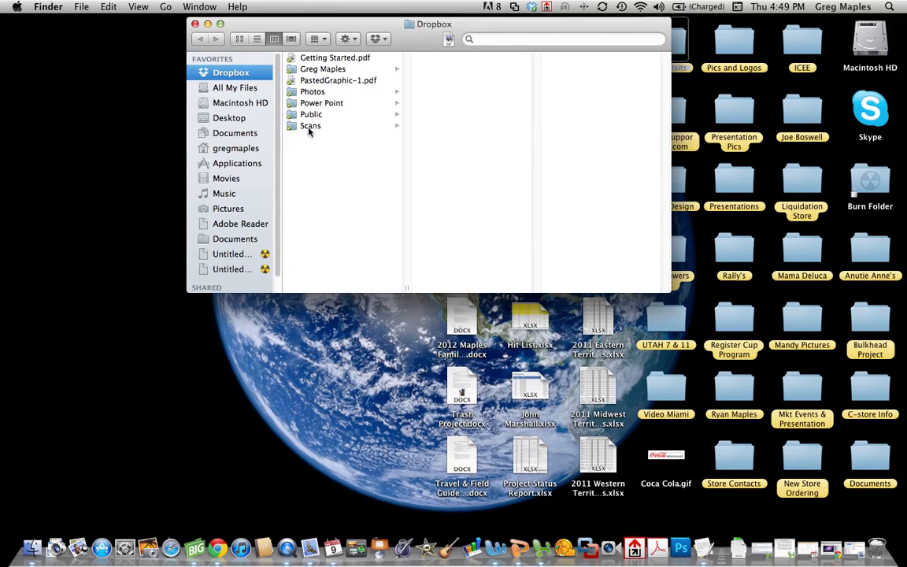
pyautogui.click(304, 70)
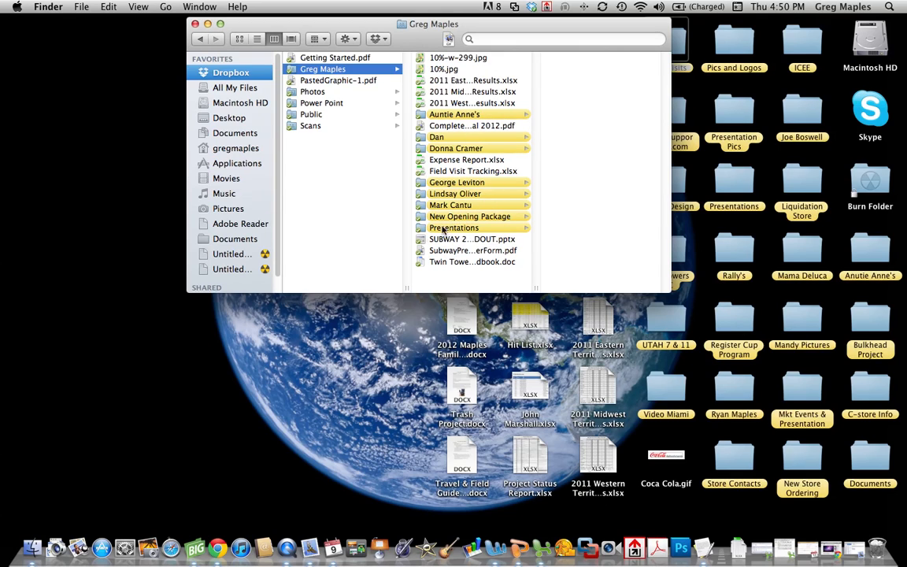
pyautogui.click(465, 217)
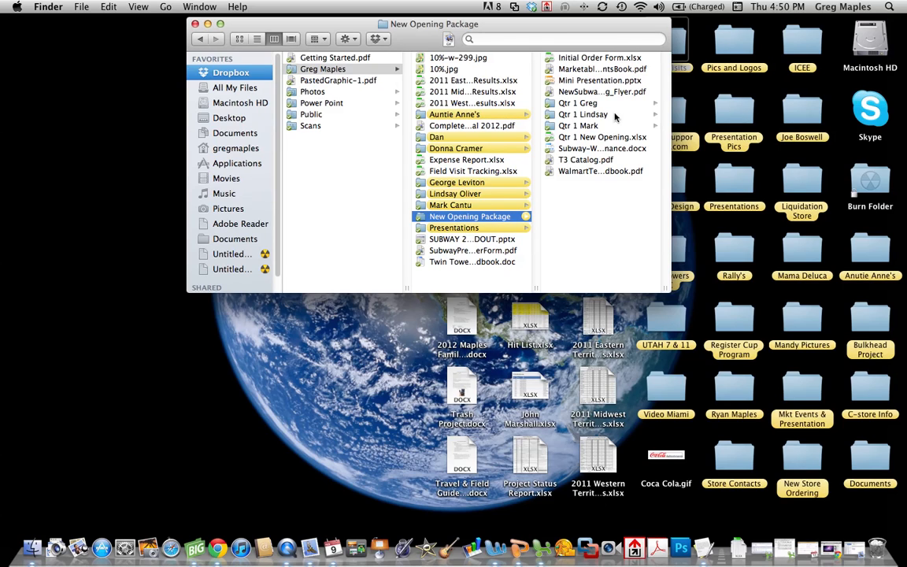
pyautogui.doubleClick(584, 139)
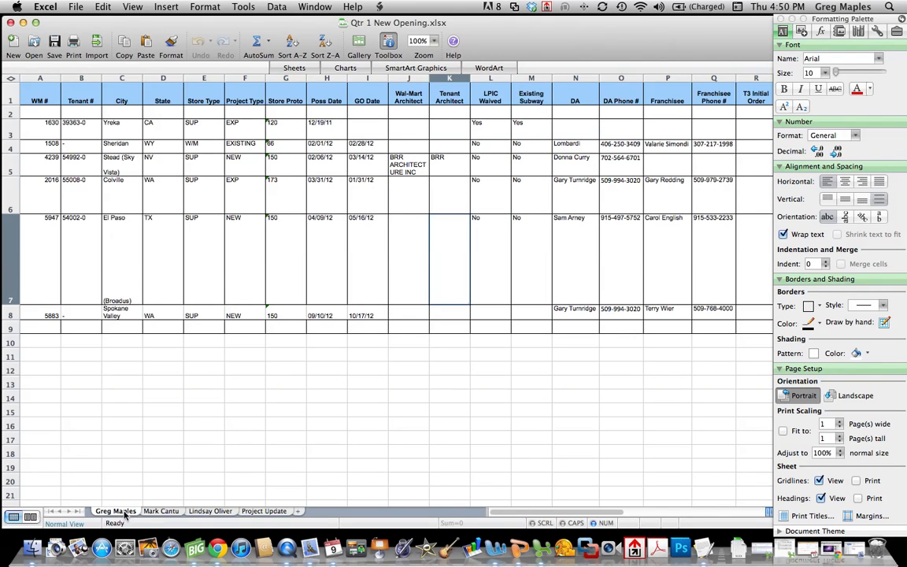
# - Look through the second, third and Project Update sheets, then return to the first sheet
pyautogui.click(158, 511)
pyautogui.click(199, 512)
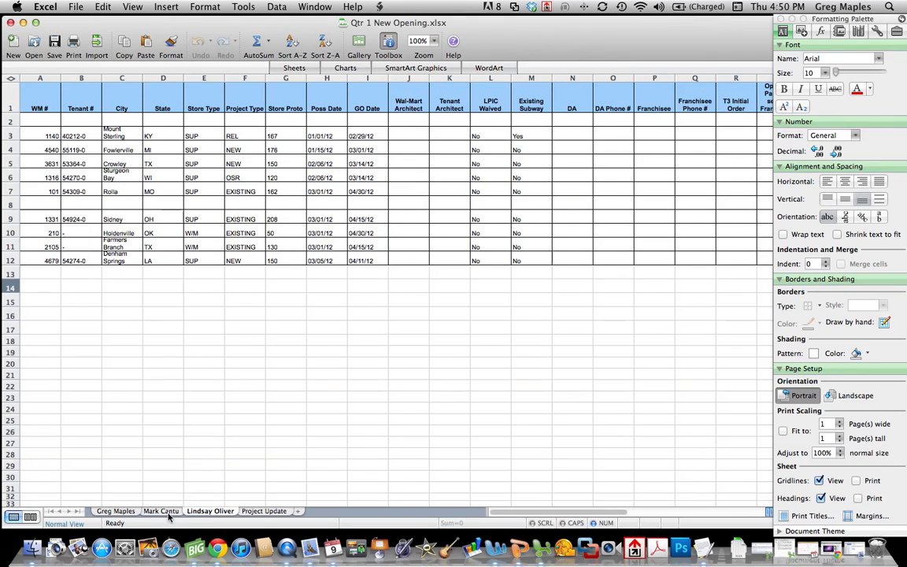
pyautogui.click(276, 512)
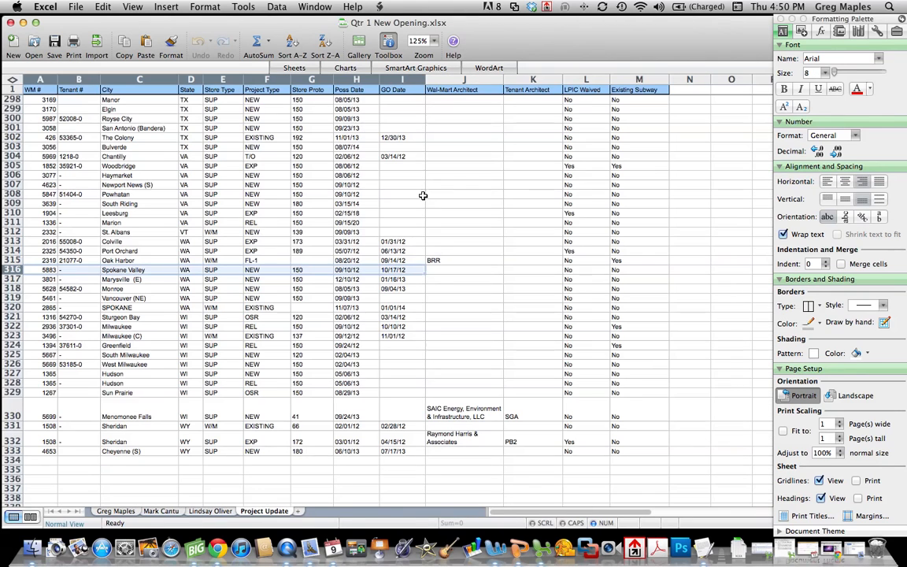
pyautogui.click(118, 511)
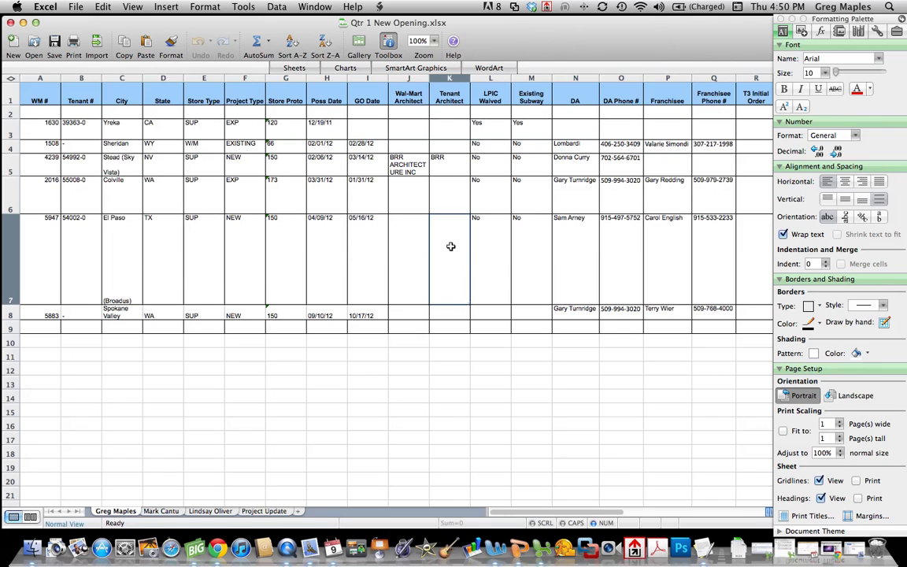
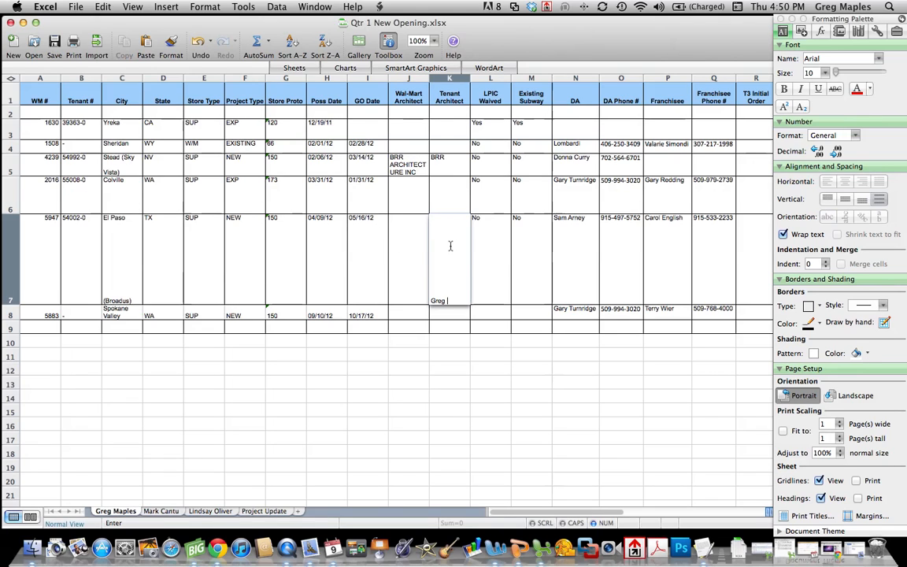
# - Enter the Tenant Architect's name in K7, then save and close the workbook
pyautogui.press('Return')
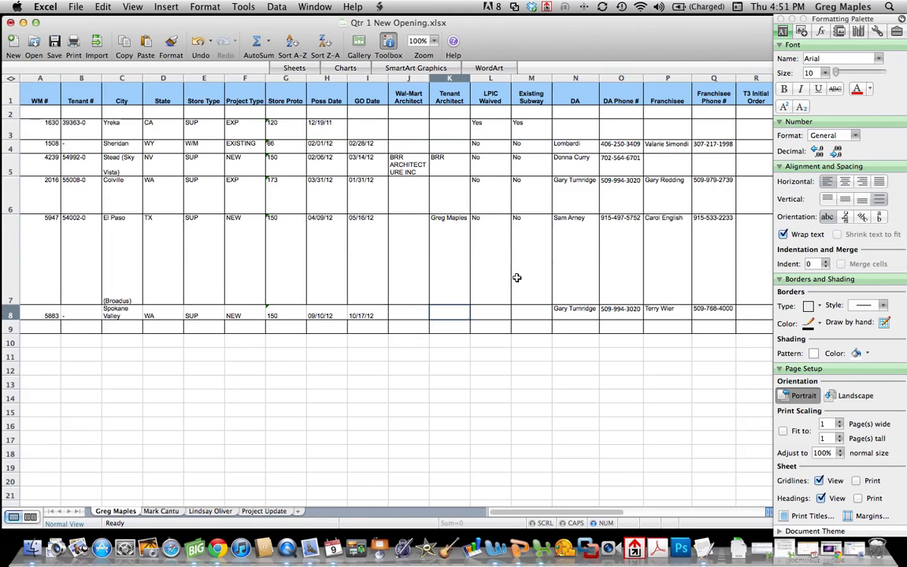
pyautogui.click(55, 43)
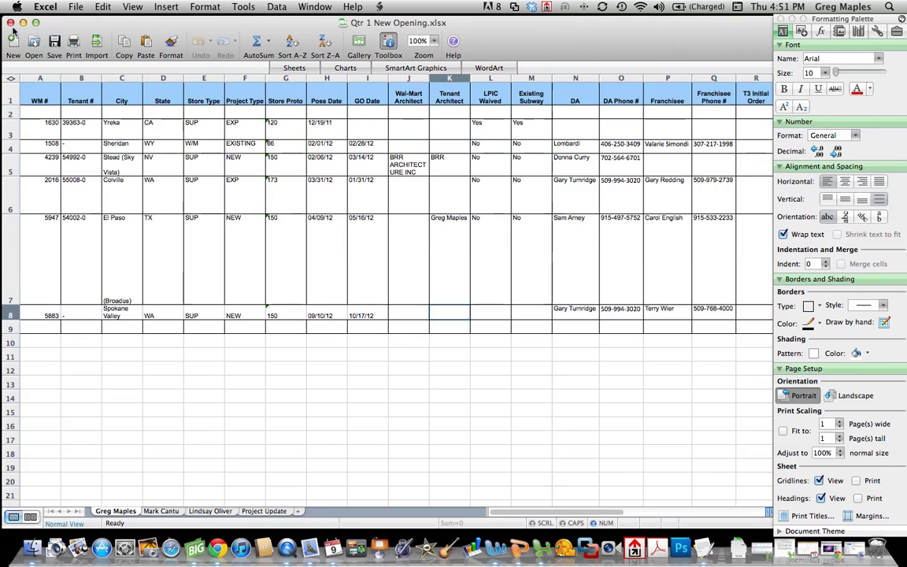
pyautogui.click(11, 22)
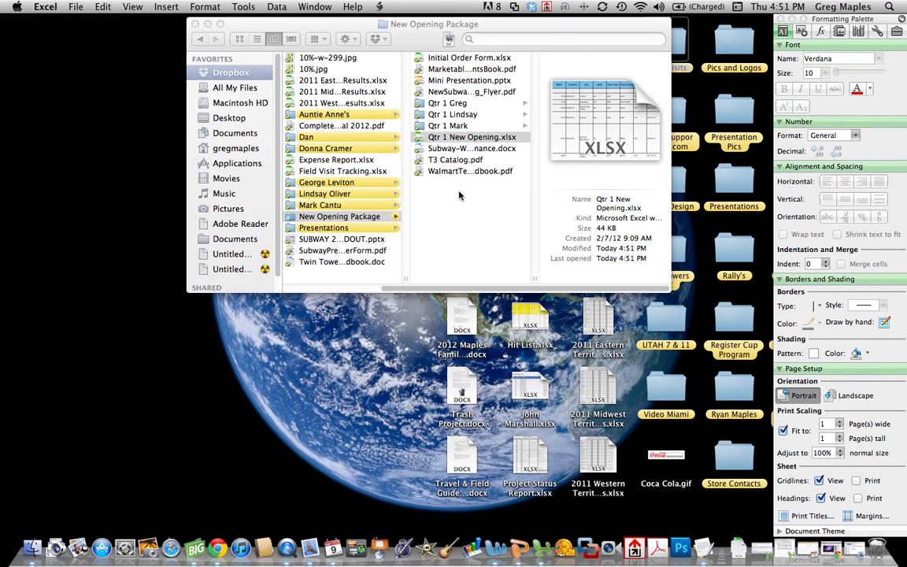
# - Close the New Opening Package window and reopen Qtr 1 New Opening.xlsx via the Dropbox menu
pyautogui.click(459, 196)
pyautogui.click(195, 23)
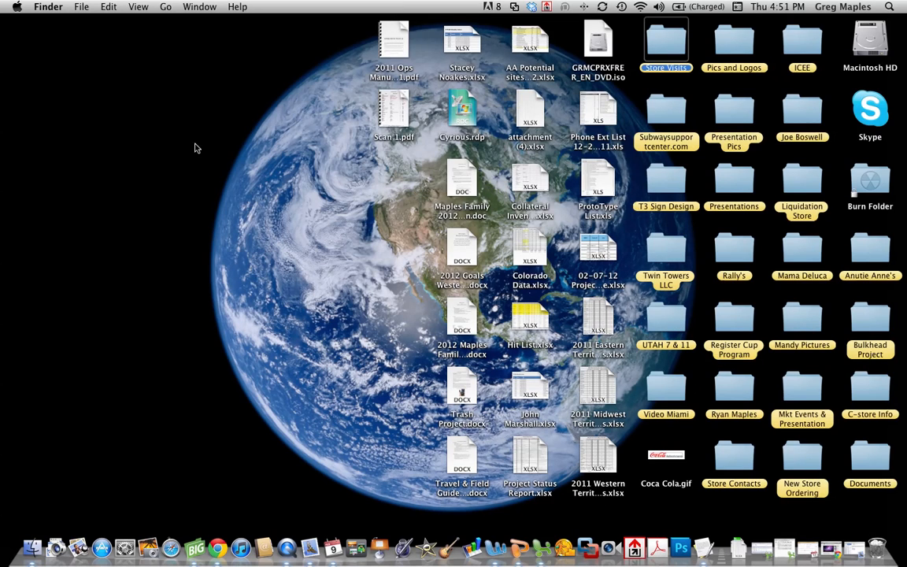
pyautogui.click(532, 7)
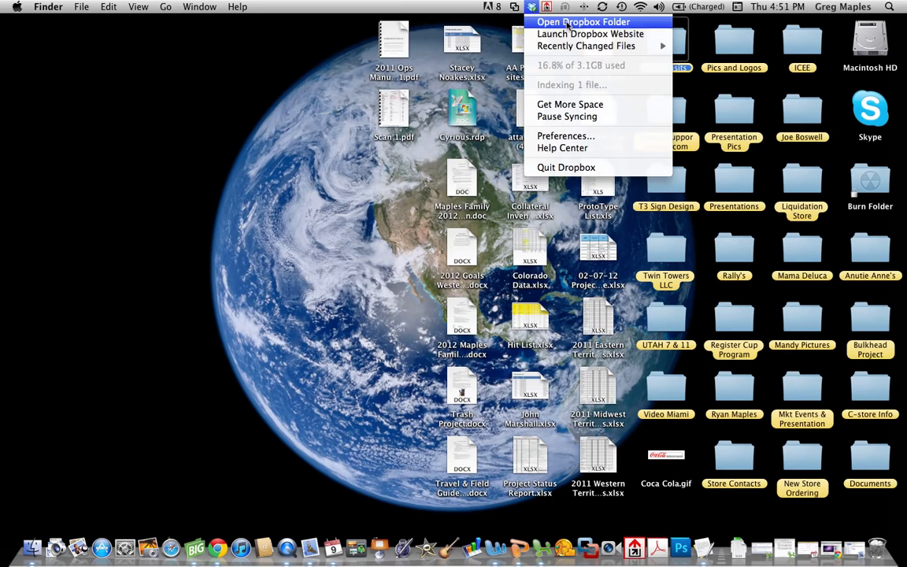
pyautogui.click(337, 136)
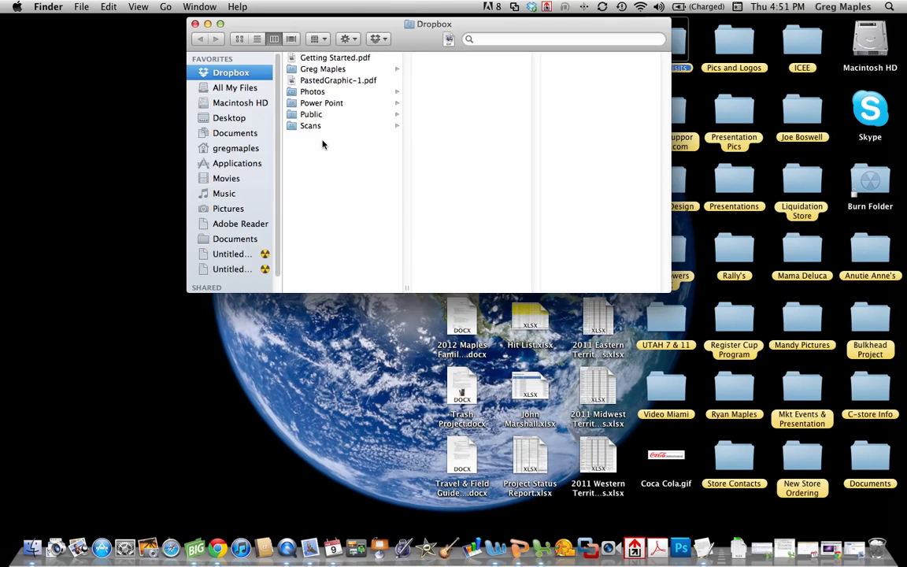
pyautogui.click(343, 70)
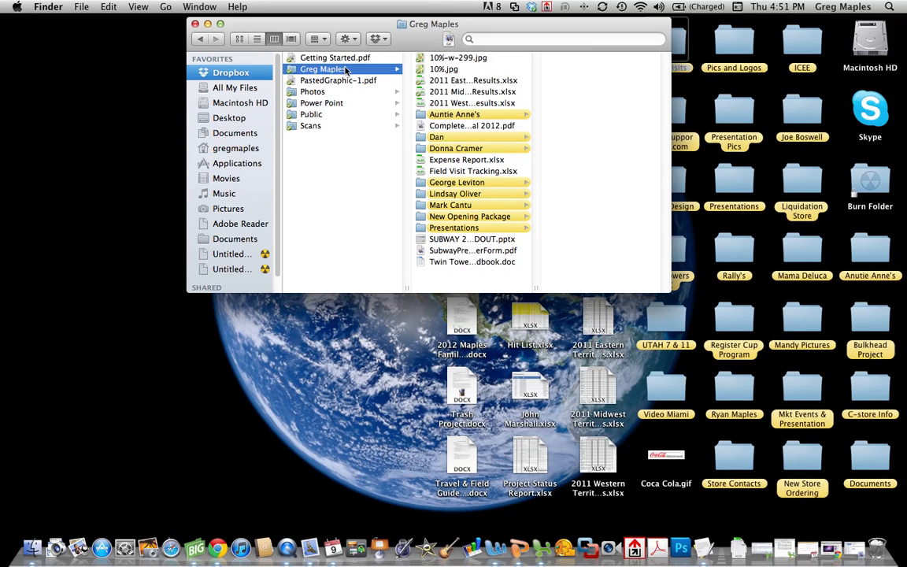
pyautogui.click(471, 217)
pyautogui.click(580, 140)
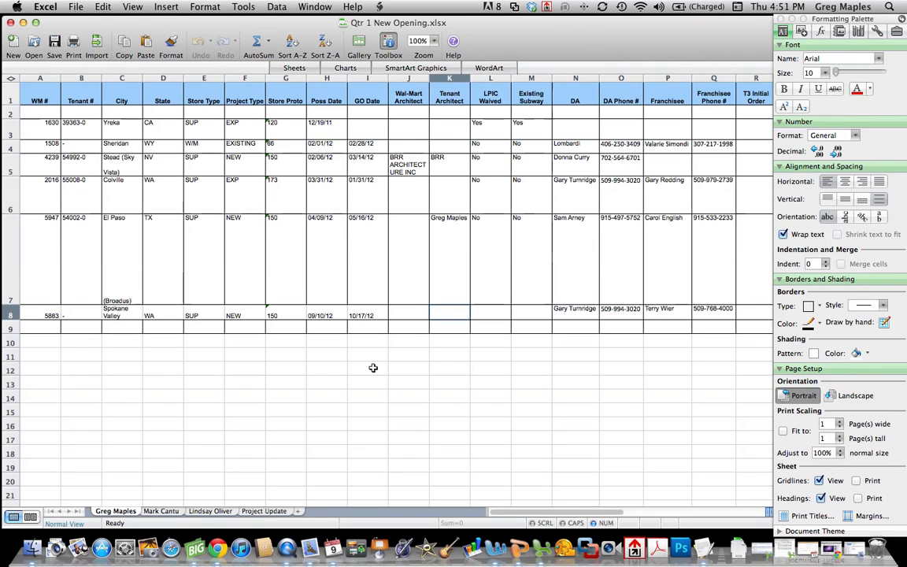
# - Delete the Tenant Architect name from K7, then save and close the workbook
pyautogui.click(454, 242)
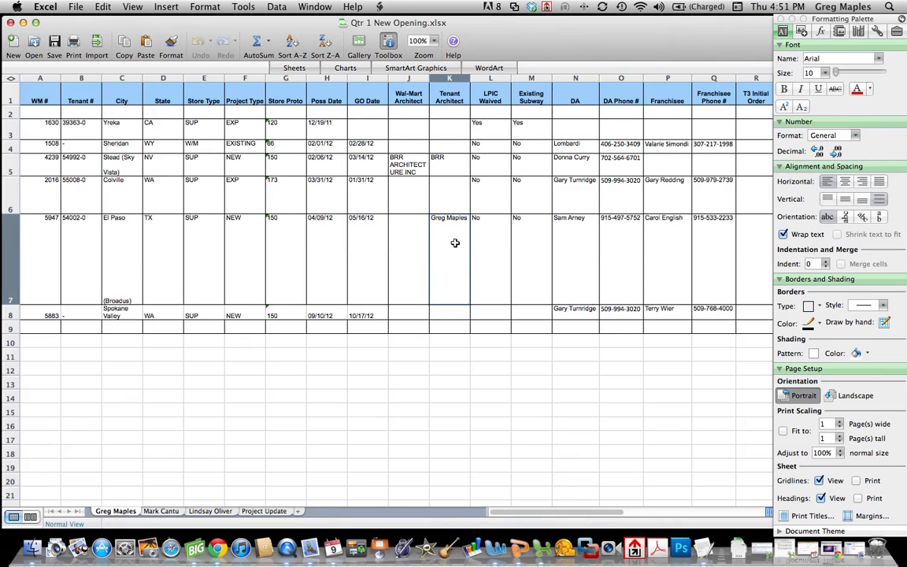
pyautogui.press('Delete')
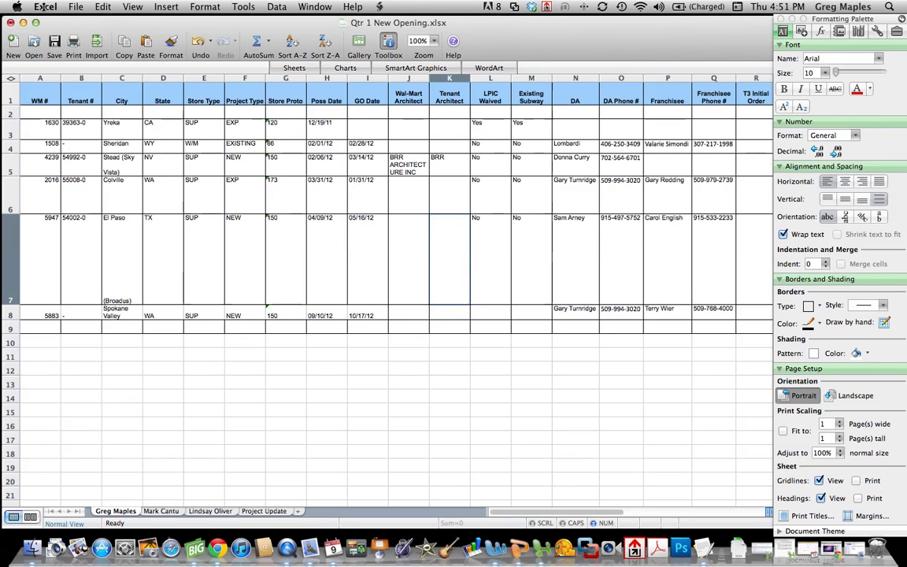
pyautogui.click(54, 40)
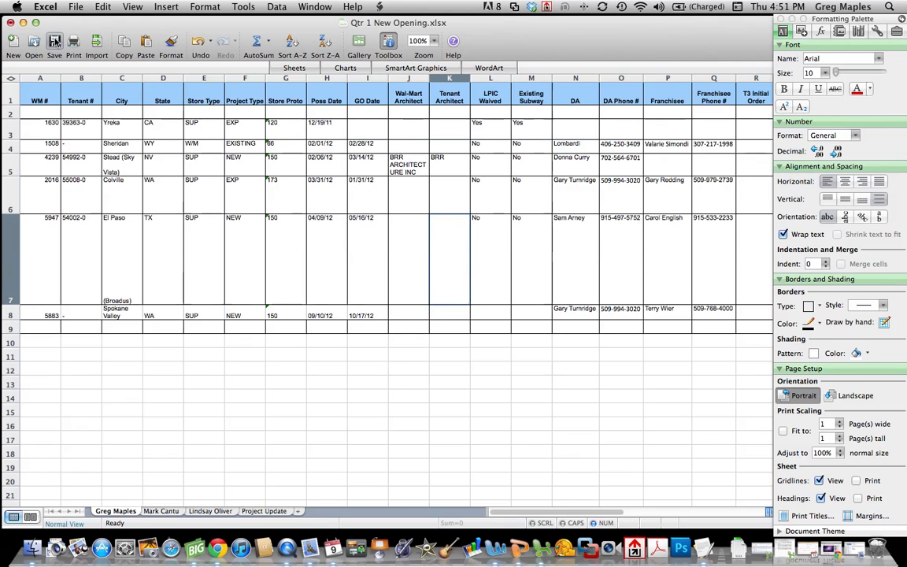
pyautogui.click(11, 22)
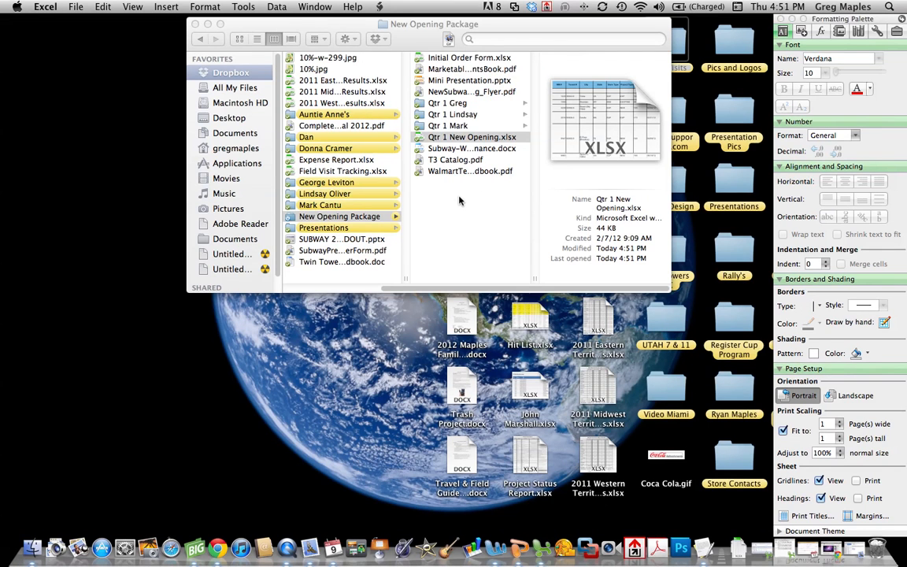
# - Open Initial Order Form.xlsx from the New Opening Package Finder window
pyautogui.click(469, 139)
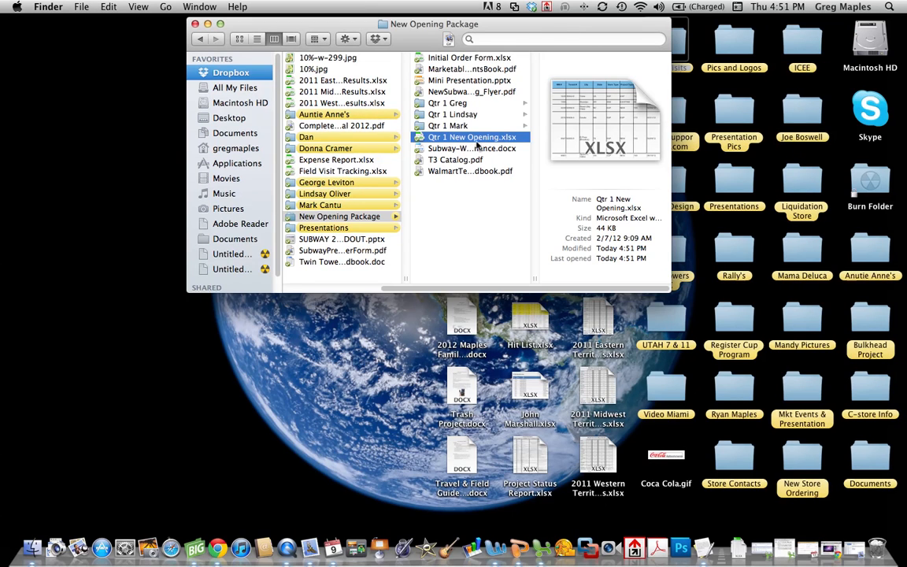
pyautogui.doubleClick(463, 59)
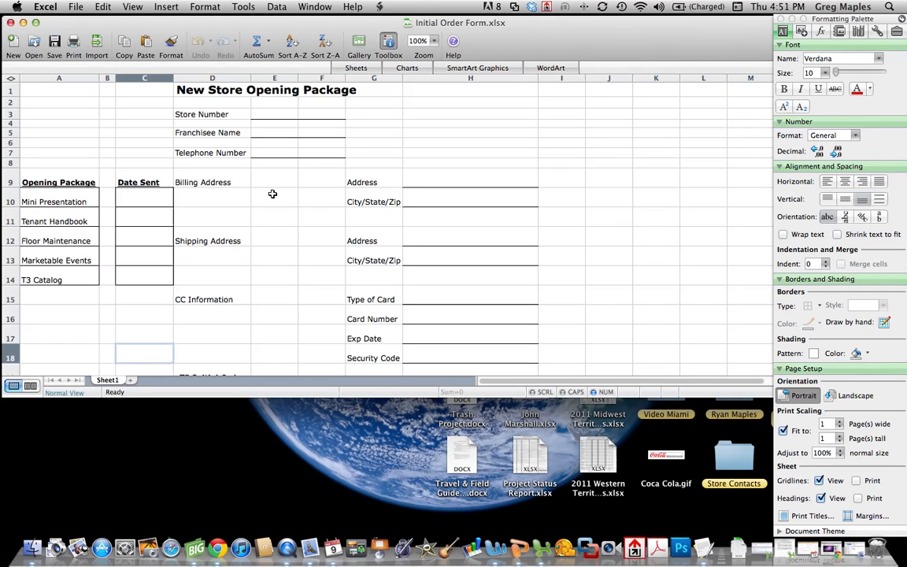
# - Enter store number 12345 in E3 and the franchisee's name in the Franchisee Name cell
pyautogui.scroll(-5, 287, 194)
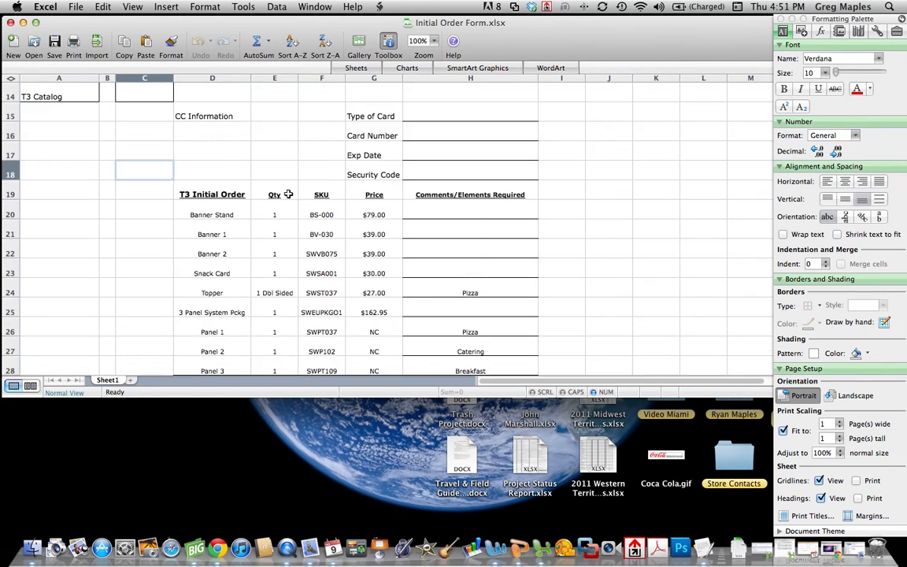
pyautogui.scroll(-1, 288, 195)
pyautogui.scroll(6, 286, 198)
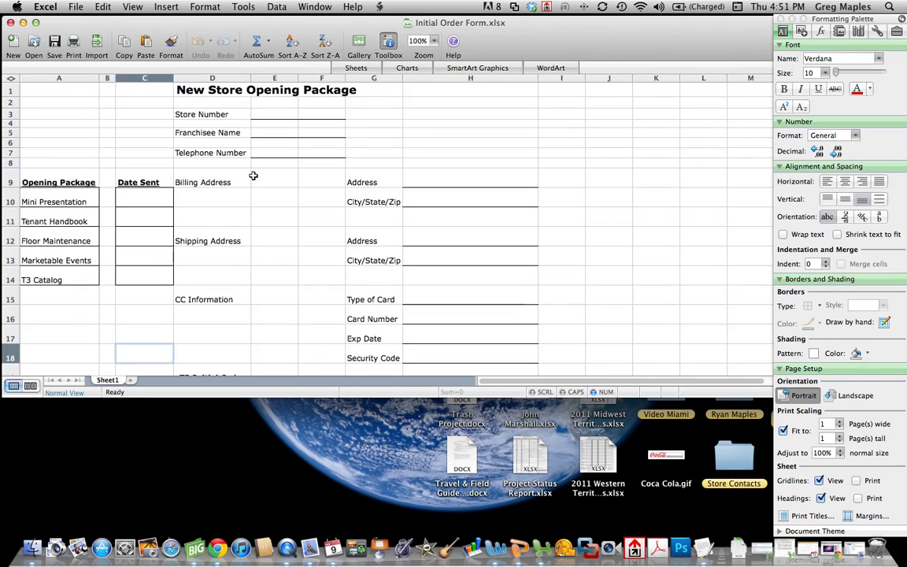
pyautogui.click(277, 114)
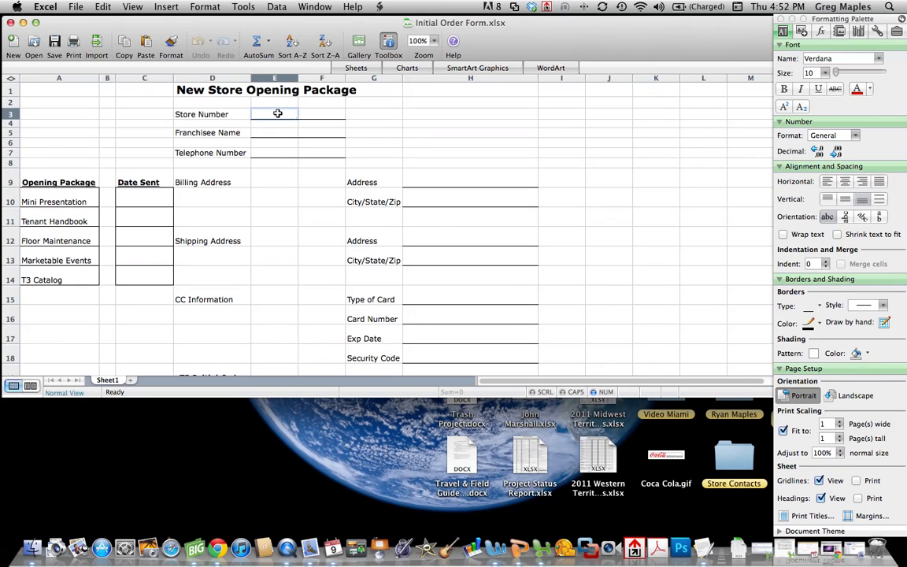
pyautogui.write('12345')
pyautogui.press('Tab')
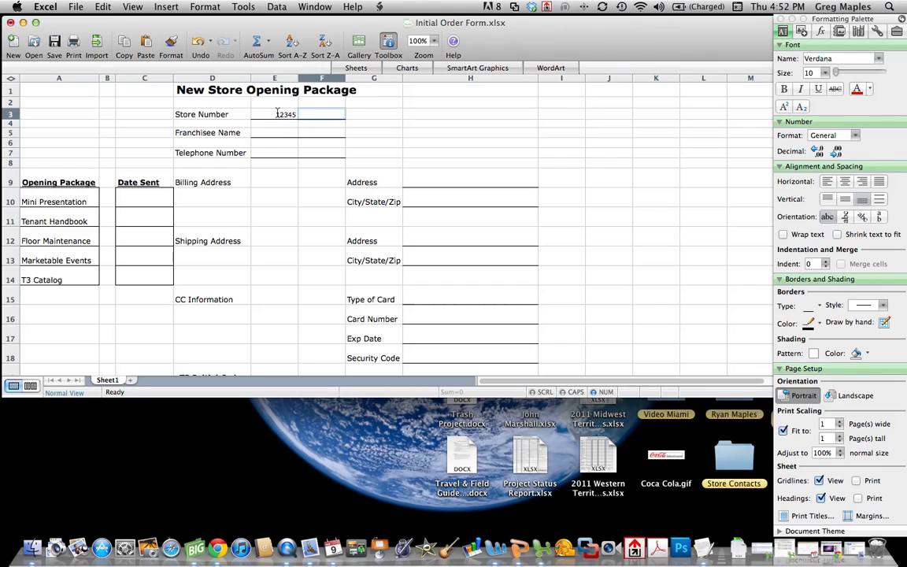
pyautogui.press('Return')
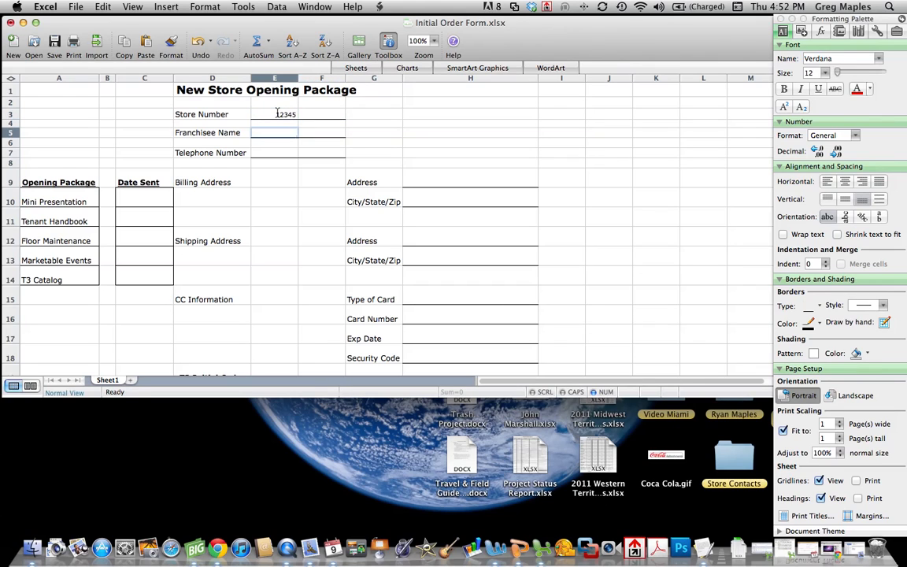
pyautogui.write('Donald ')
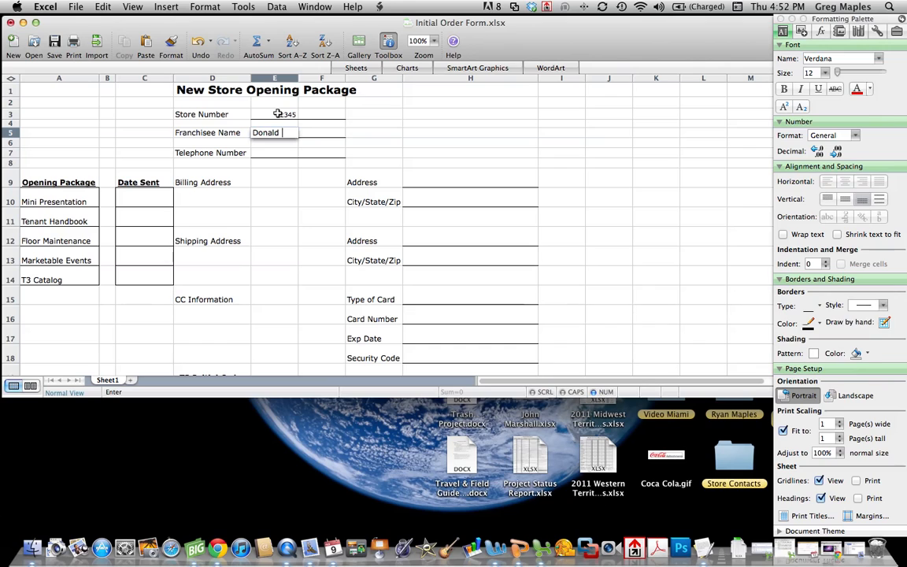
pyautogui.write('Cuck')
pyautogui.press('Return')
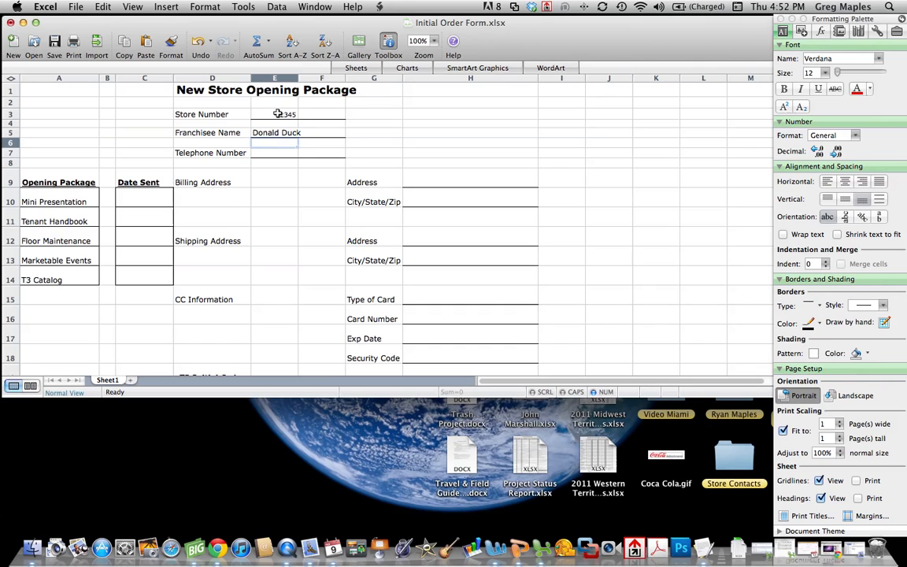
# - Save As a new workbook named '12345' plus the franchisee's name in Qtr 1 Greg
pyautogui.click(76, 7)
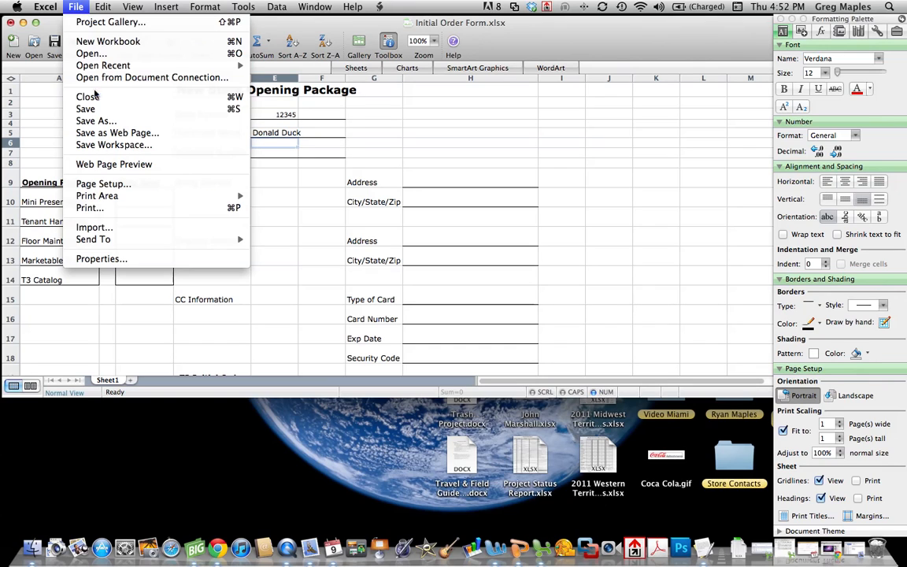
pyautogui.click(96, 120)
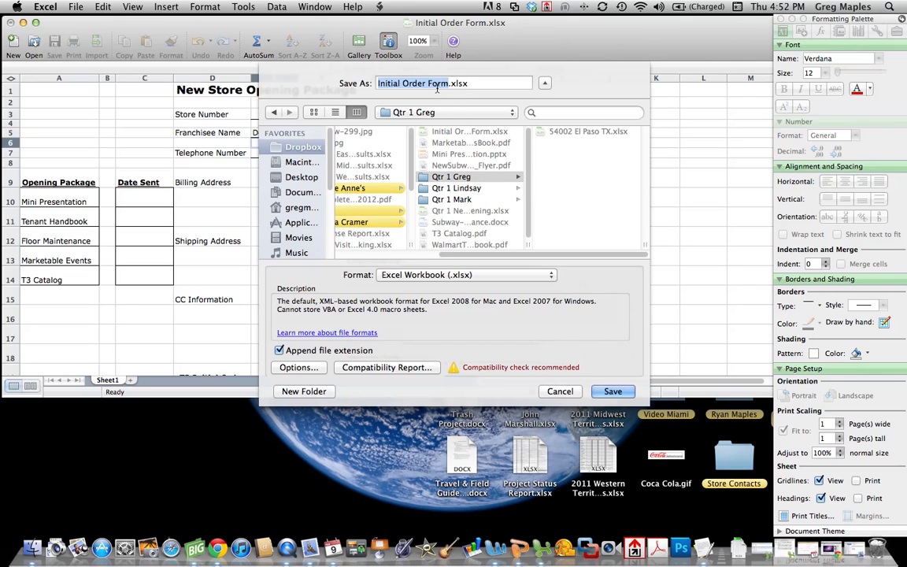
pyautogui.write('12345')
pyautogui.write(' Donal')
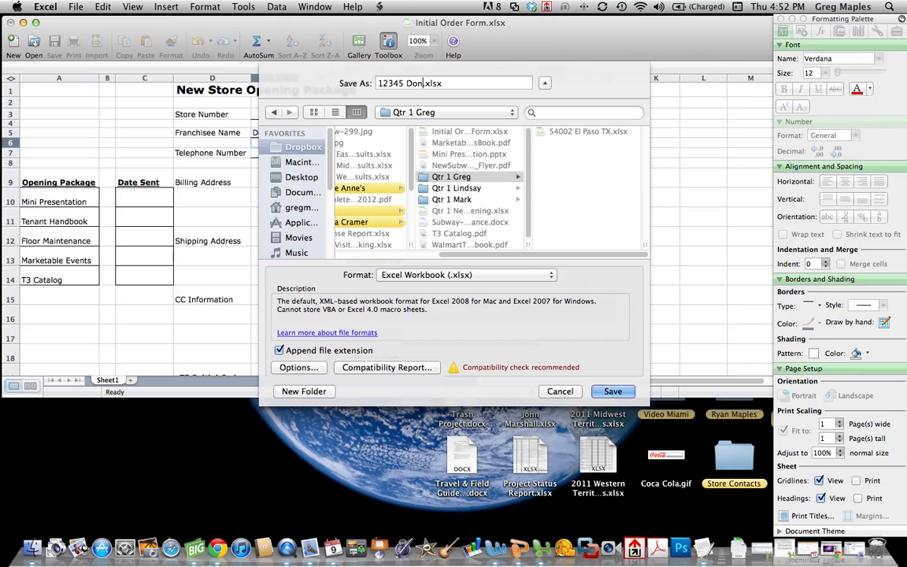
pyautogui.write('d Du')
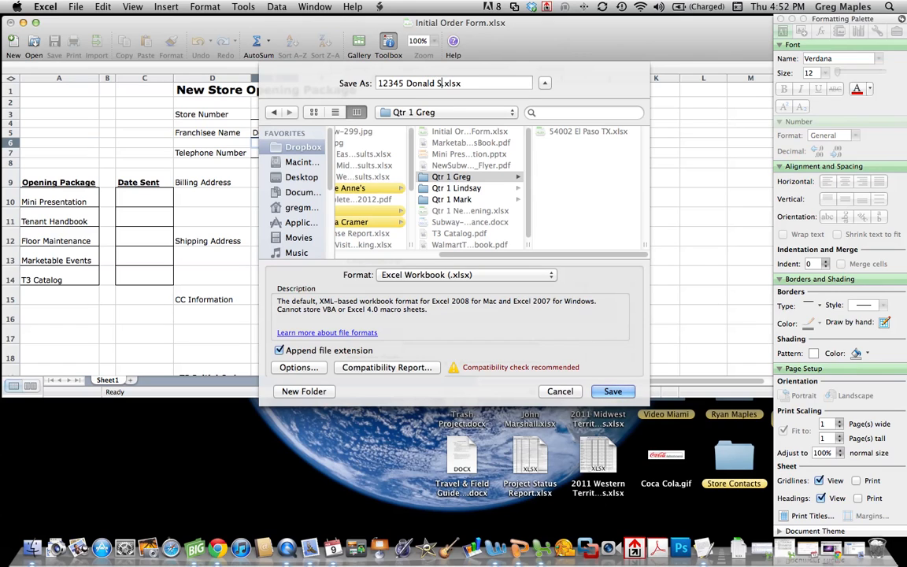
pyautogui.write('ck')
pyautogui.click(605, 394)
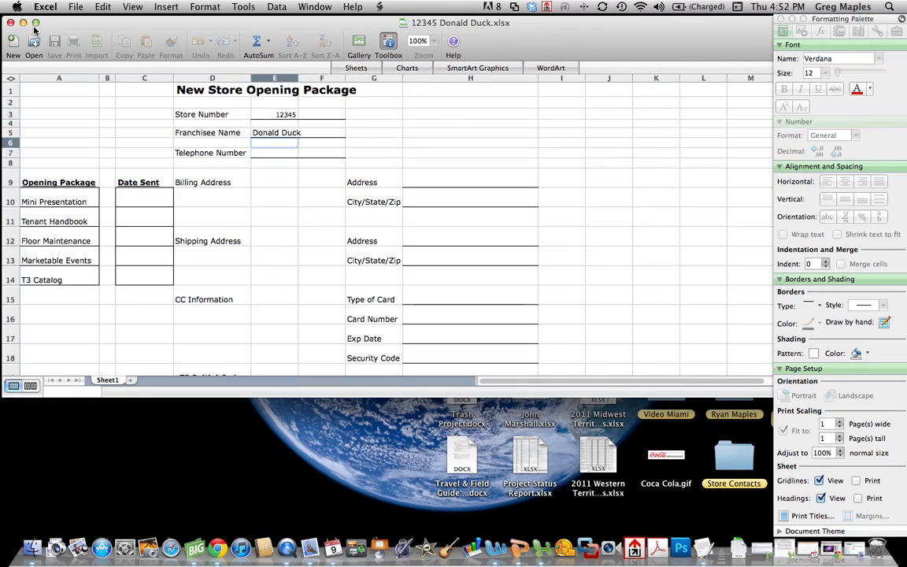
pyautogui.click(158, 160)
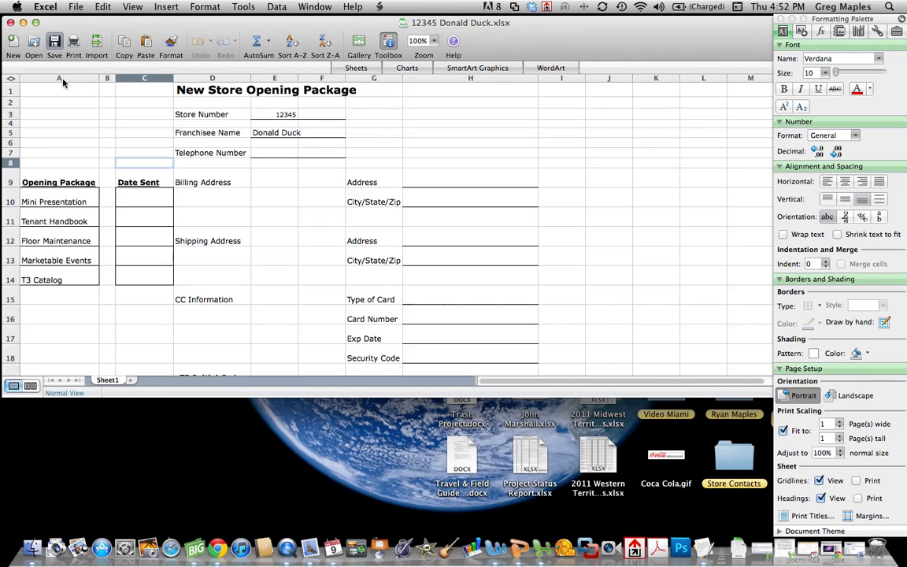
# - Close the workbook and reopen the new store 12345 order form from Finder's Qtr 1 Greg folder
pyautogui.click(11, 26)
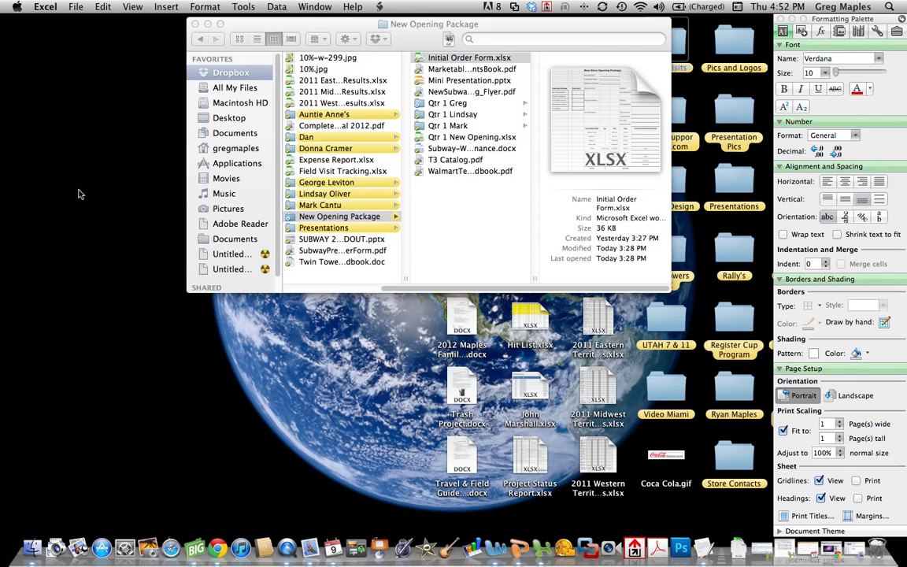
pyautogui.click(408, 98)
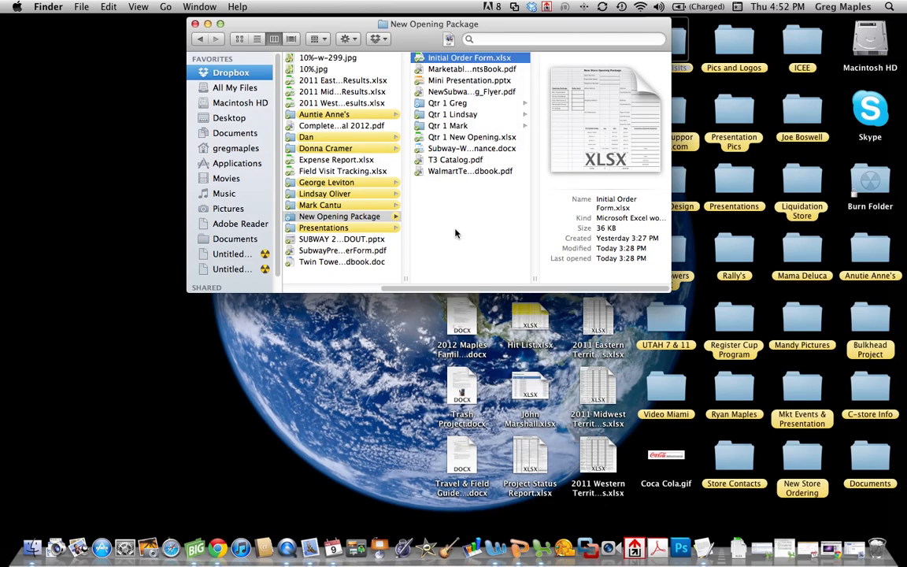
pyautogui.click(456, 103)
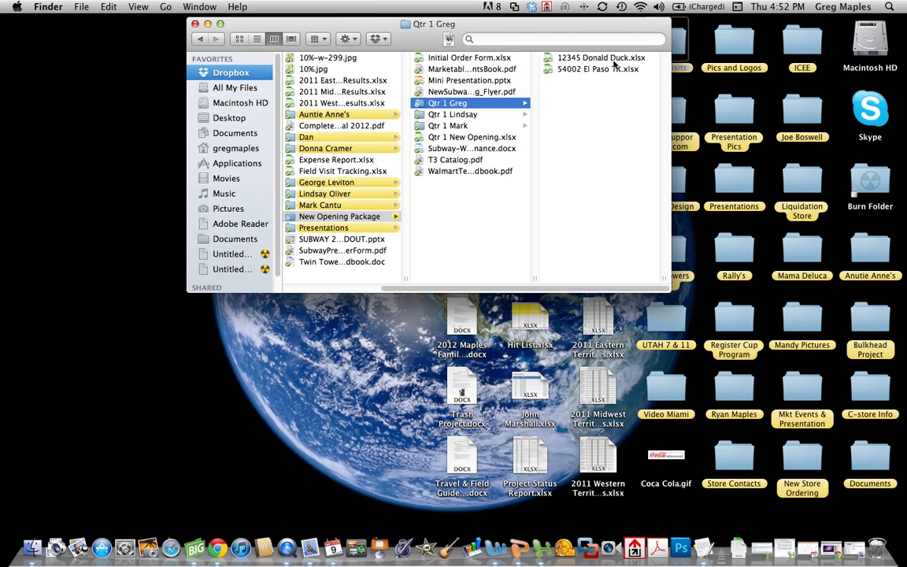
pyautogui.doubleClick(613, 59)
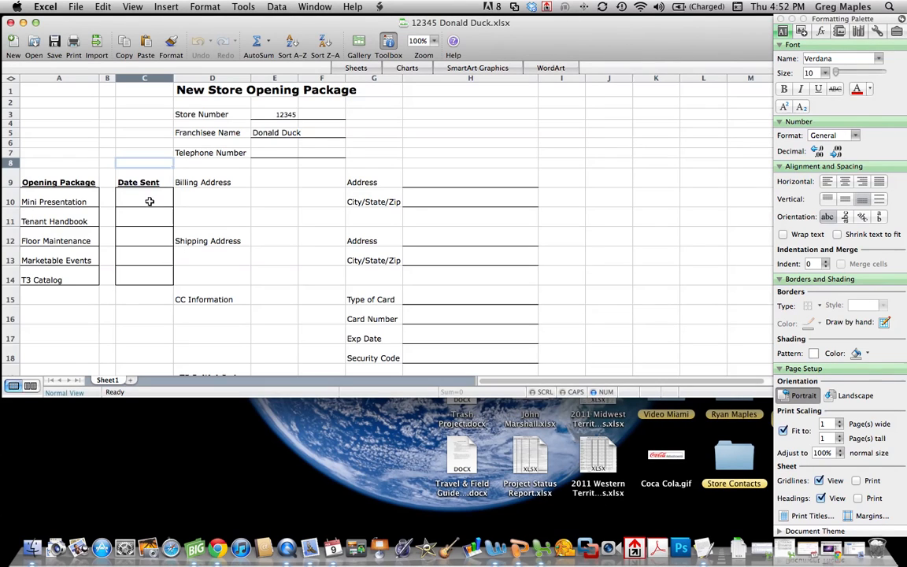
# - Enter 2/9/12 as the Mini Presentation date sent in C10
pyautogui.click(168, 197)
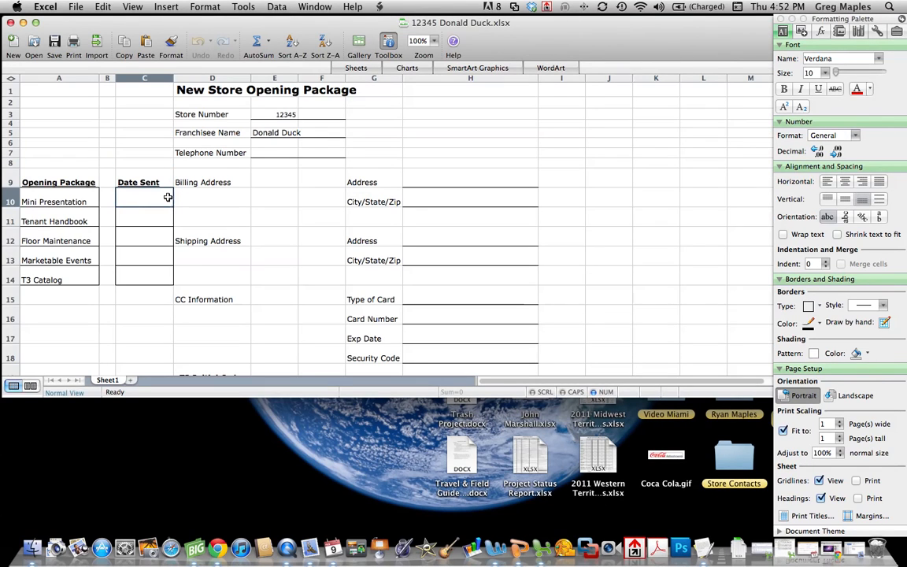
pyautogui.write('2/9/12')
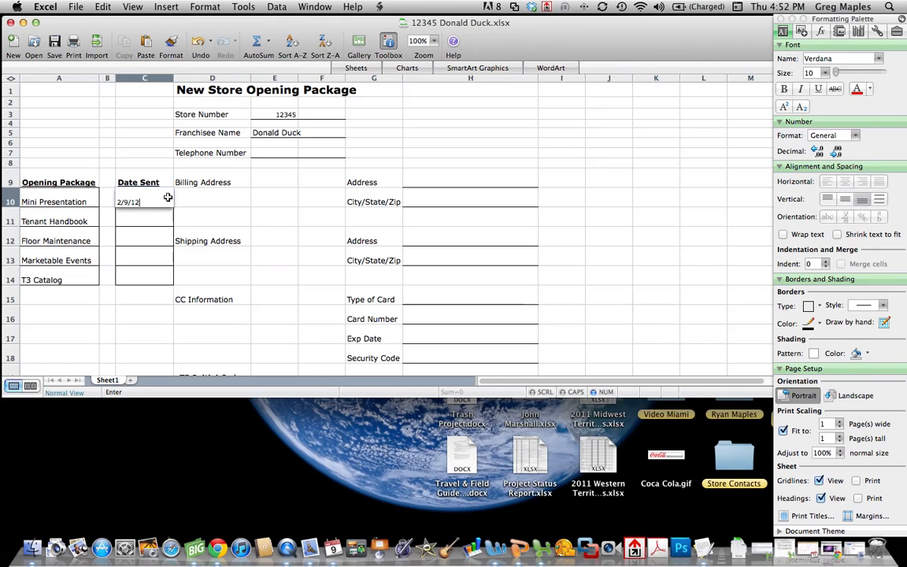
pyautogui.press('Return')
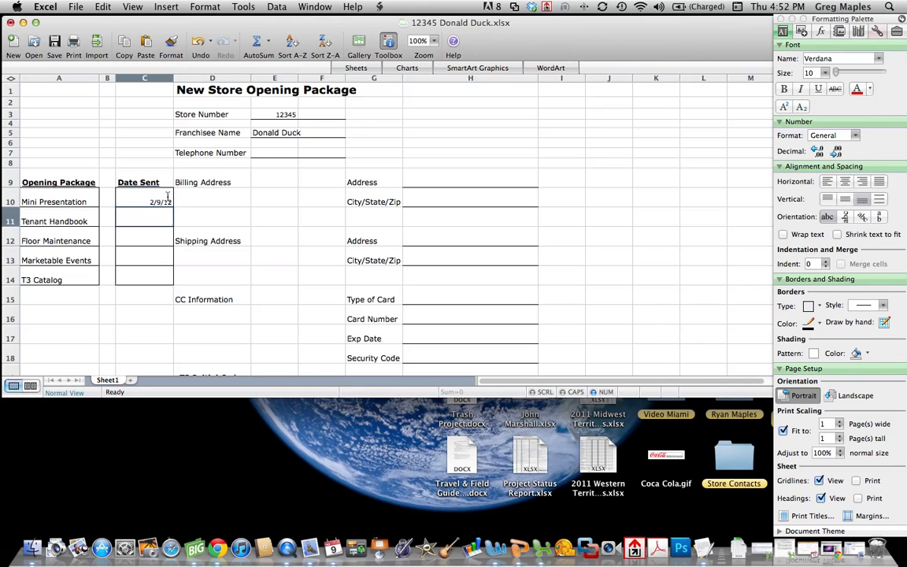
# - Fill in the billing street address in H9 and save the form
pyautogui.click(460, 187)
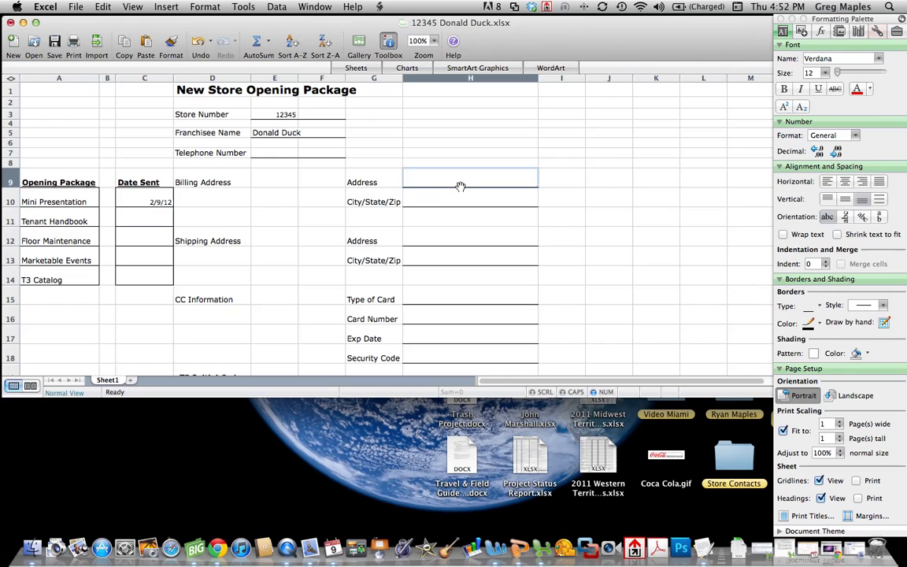
pyautogui.write('10208')
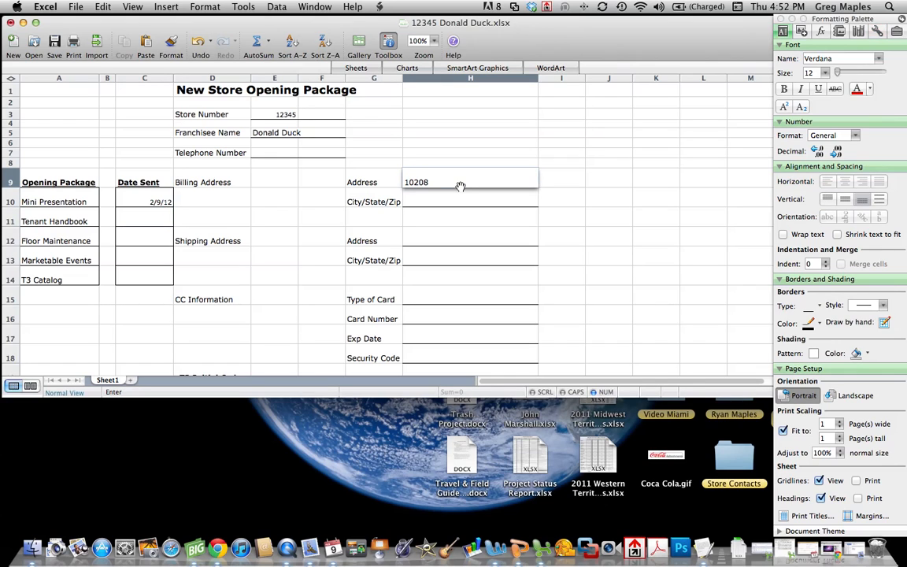
pyautogui.write(' Quack Ave')
pyautogui.click(374, 218)
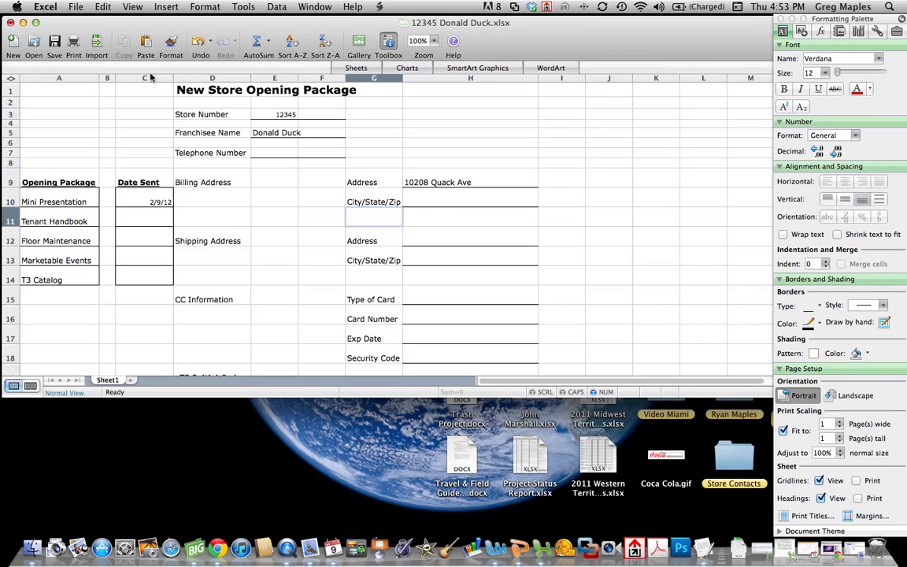
pyautogui.click(55, 41)
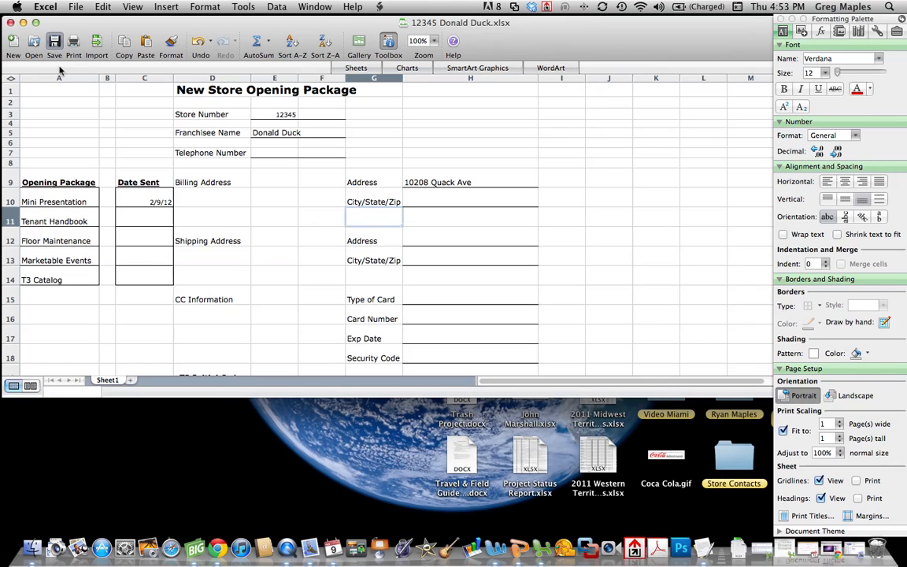
# - Close the order form workbook and the Finder window, then open the Dropbox folder in Finder
pyautogui.click(11, 22)
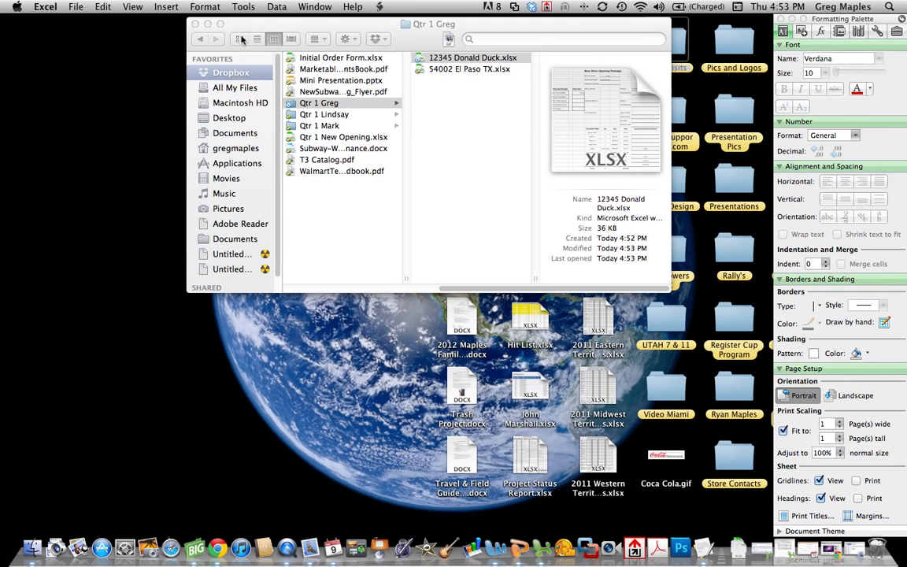
pyautogui.click(196, 24)
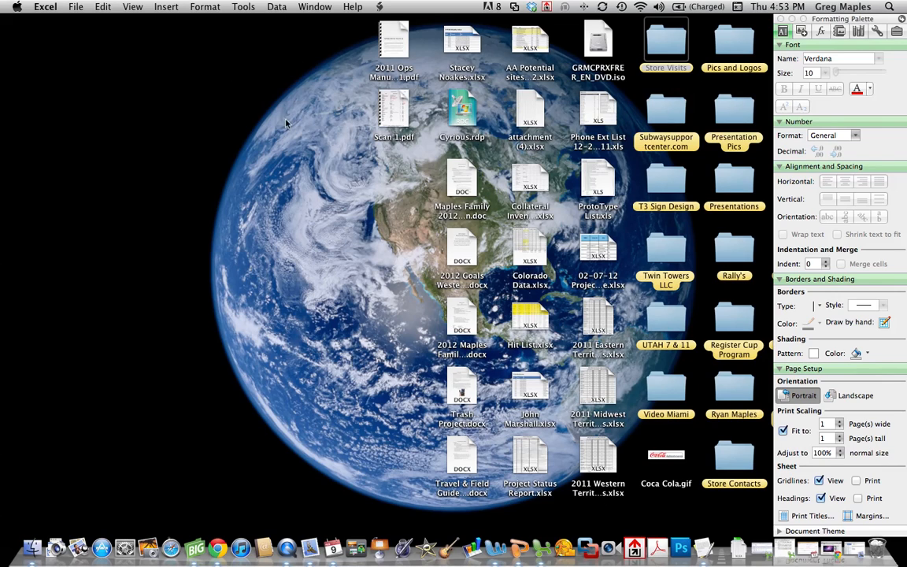
pyautogui.click(533, 8)
pyautogui.click(549, 23)
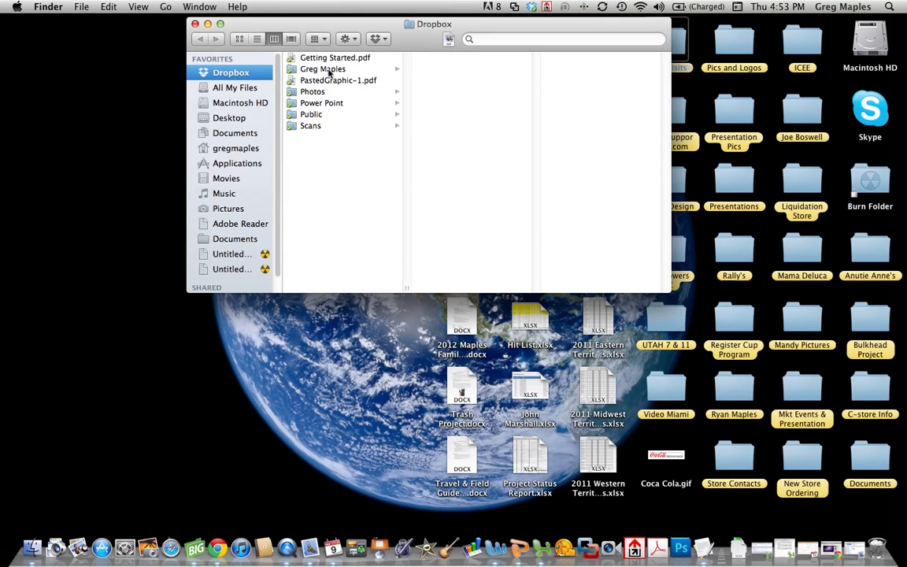
# - Browse through New Opening Package to Qtr 1 Greg and select the store 12345 workbook to view its details
pyautogui.click(328, 70)
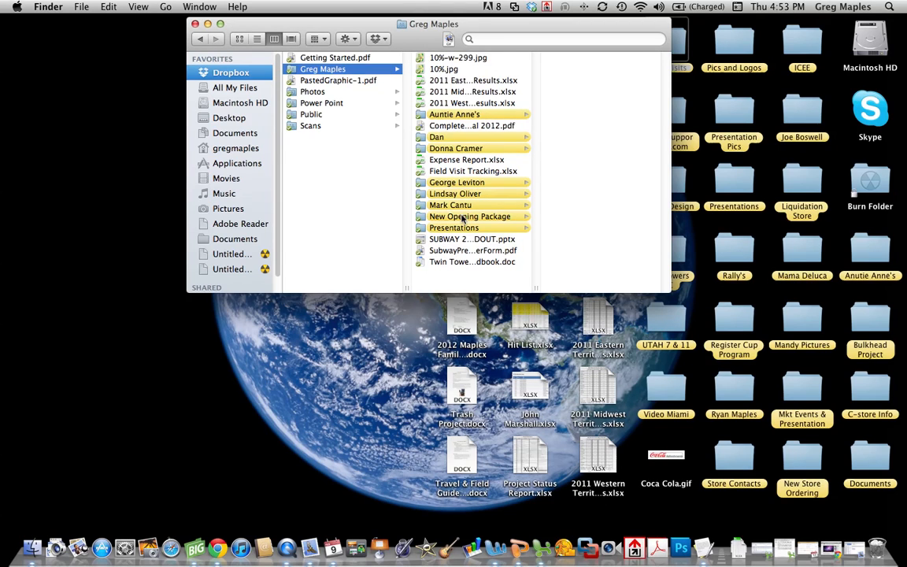
pyautogui.click(464, 217)
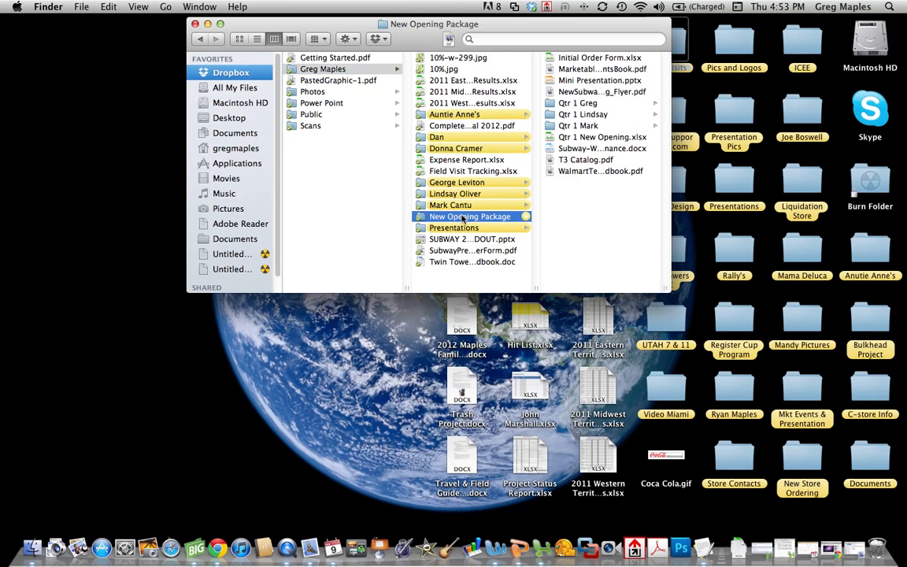
pyautogui.click(583, 106)
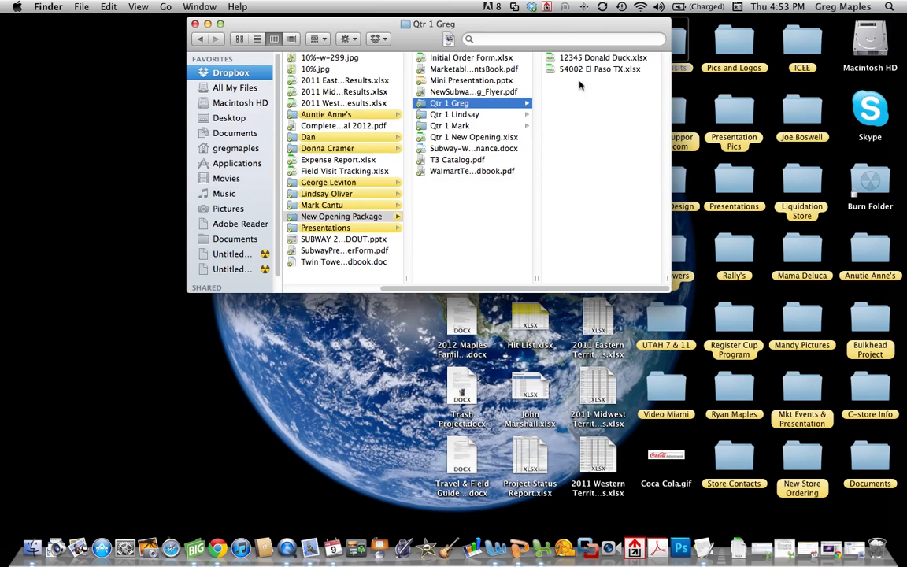
pyautogui.click(592, 59)
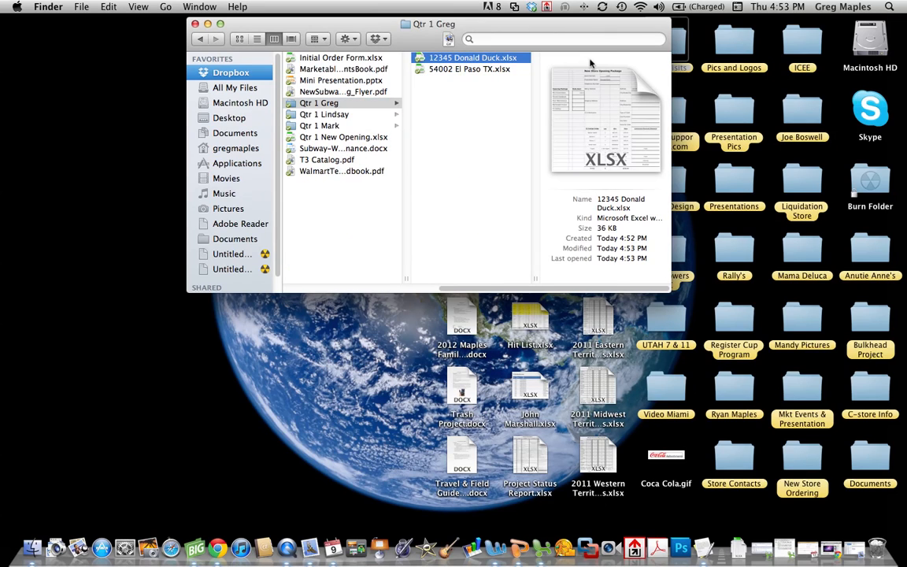
# - Move the store 12345 order form to the Trash, leaving only 54002 El Paso TX.xlsx in Qtr 1 Greg
pyautogui.rightClick(497, 59)
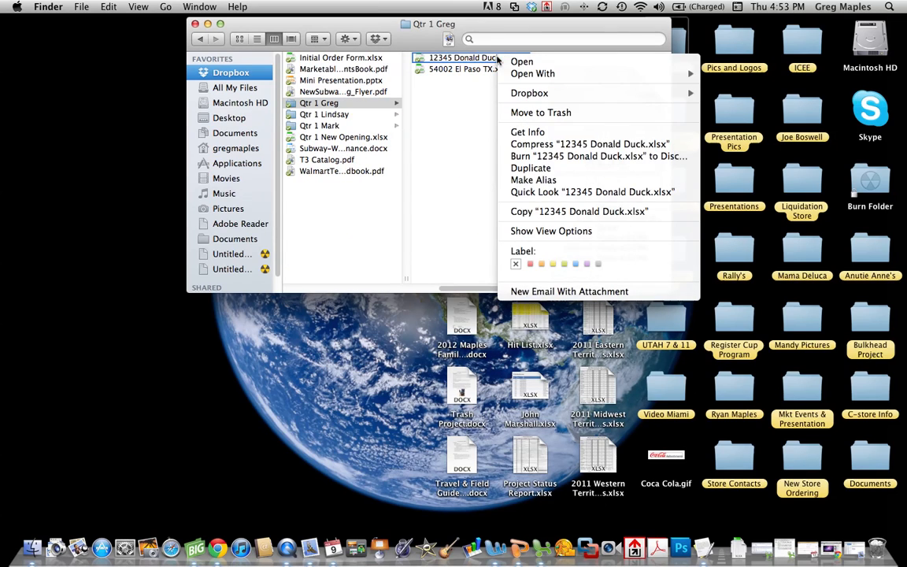
pyautogui.click(519, 113)
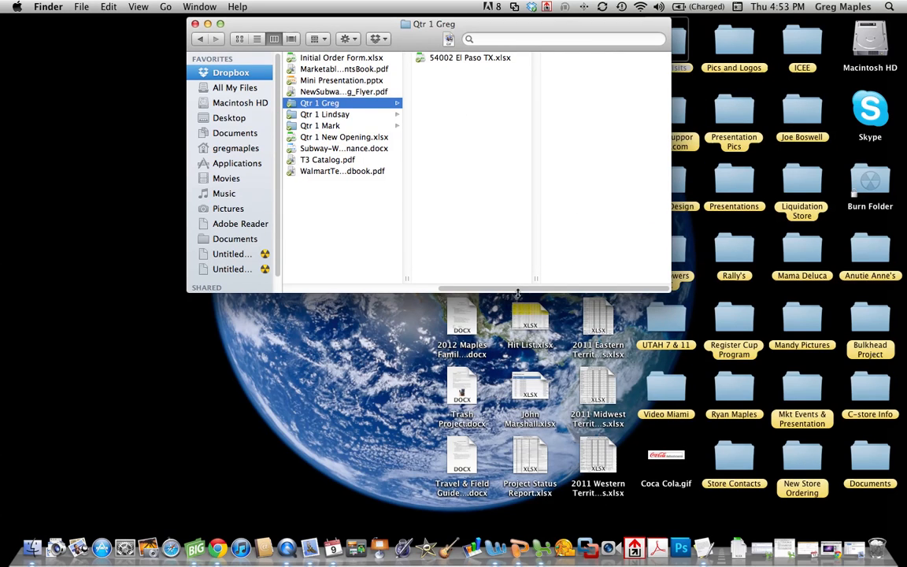
pyautogui.moveTo(517, 292); pyautogui.dragTo(359, 290)
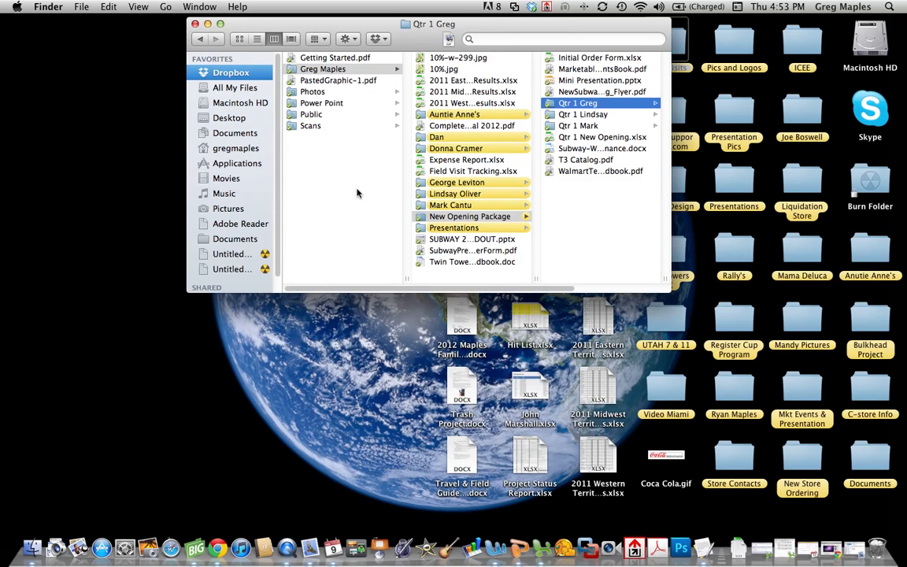